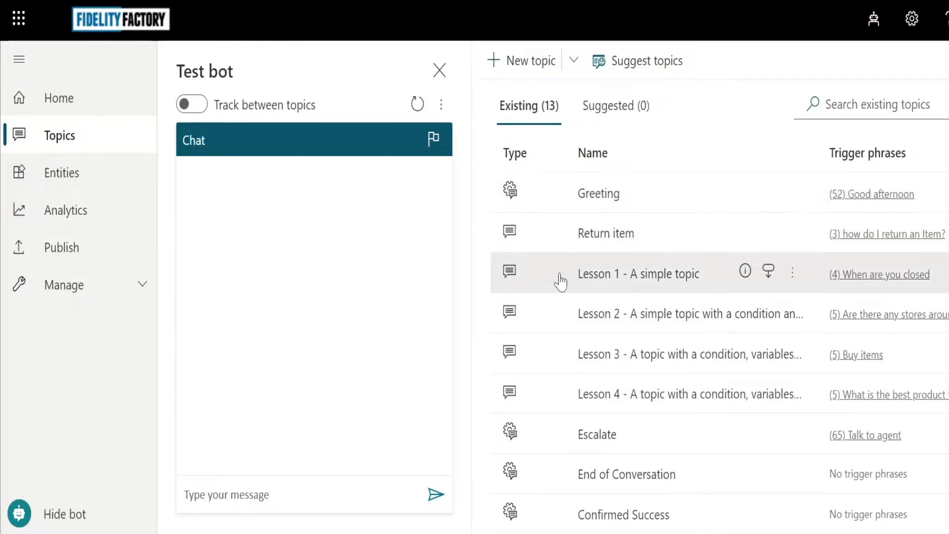
Send 'hello' to the test bot to get its welcome and Option 1, Option 2, Return choices.
{"action": "scroll", "coordinate": [603, 373], "scroll_direction": "down", "scroll_amount": 1}
{"action": "scroll", "coordinate": [600, 381], "scroll_direction": "down", "scroll_amount": 4}
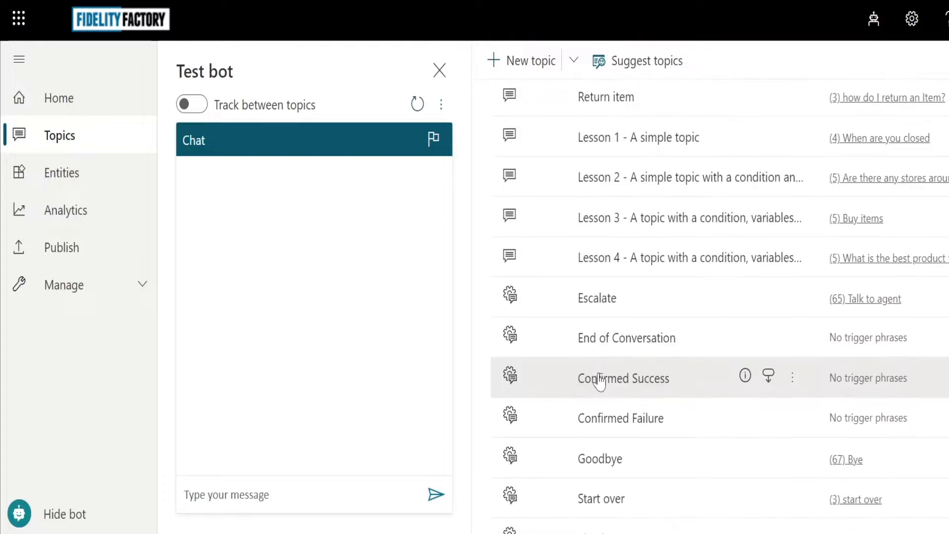
{"action": "scroll", "coordinate": [599, 382], "scroll_direction": "up", "scroll_amount": 5}
{"action": "scroll", "coordinate": [599, 376], "scroll_direction": "up", "scroll_amount": 2}
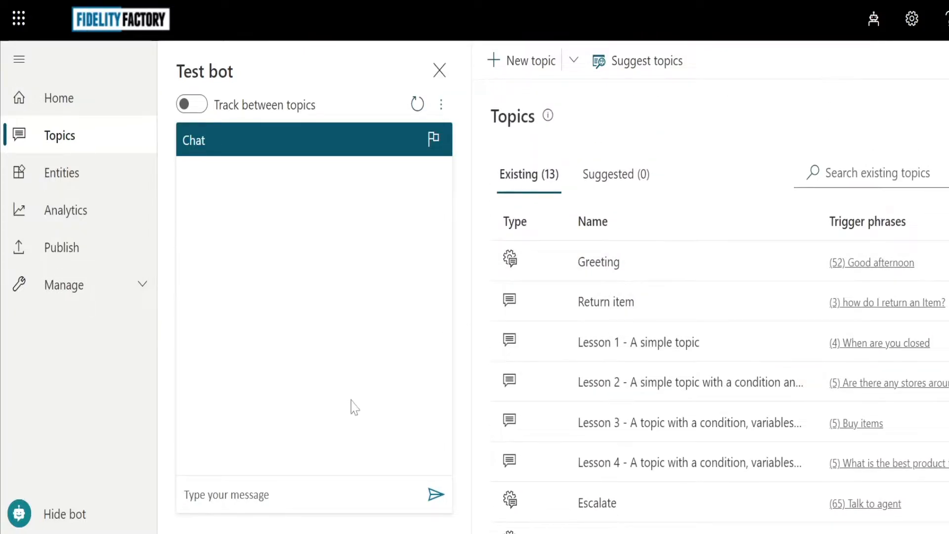
{"action": "left_click", "coordinate": [272, 497]}
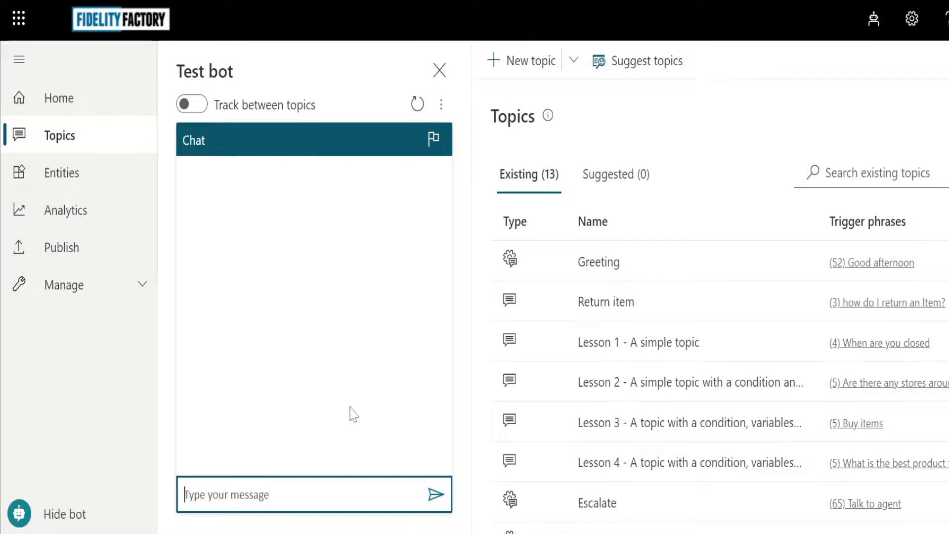
{"action": "type", "text": "h"}
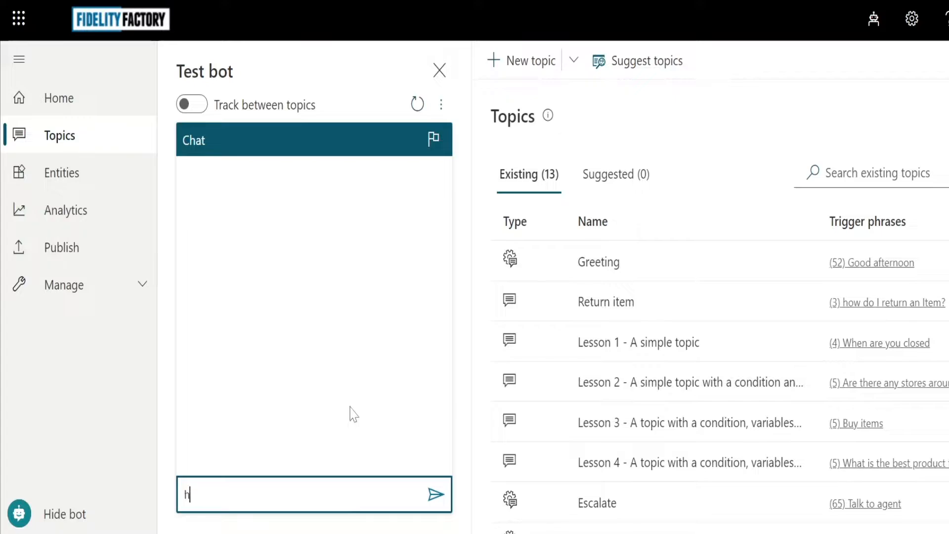
{"action": "type", "text": "ello"}
{"action": "key", "text": "Return"}
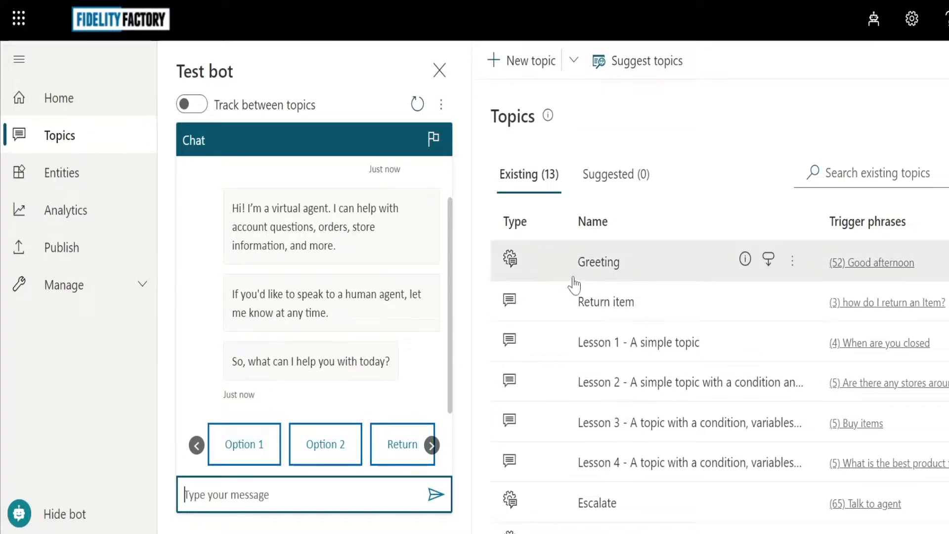
{"action": "scroll", "coordinate": [381, 277], "scroll_direction": "up", "scroll_amount": 1}
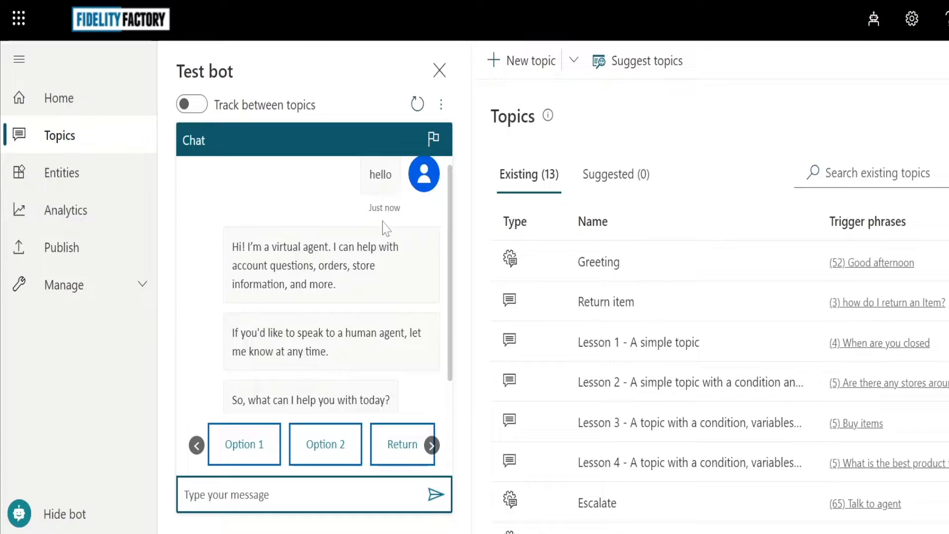
{"action": "scroll", "coordinate": [313, 358], "scroll_direction": "down", "scroll_amount": 1}
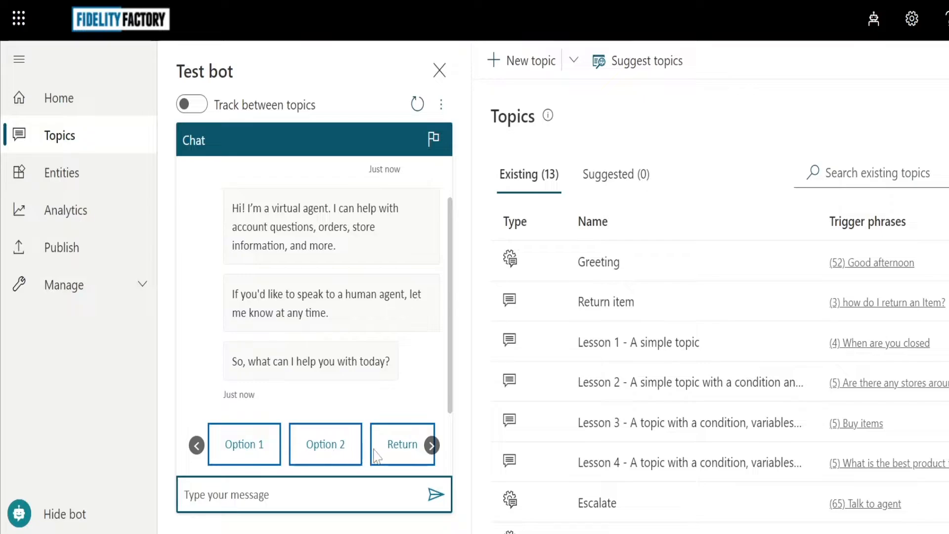
Choose Return in the test chat and submit receipt number 63726 for lookup.
{"action": "left_click", "coordinate": [402, 445]}
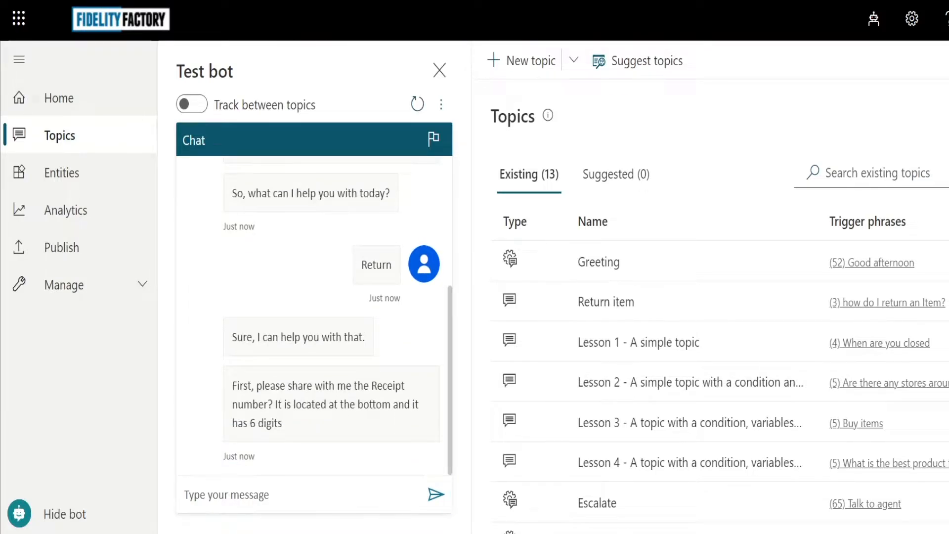
{"action": "left_click", "coordinate": [337, 503]}
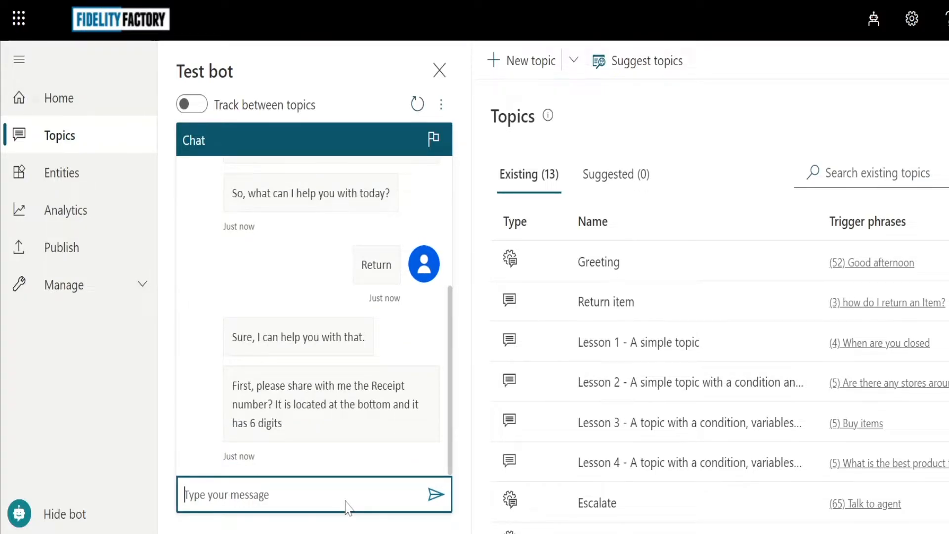
{"action": "type", "text": "63726"}
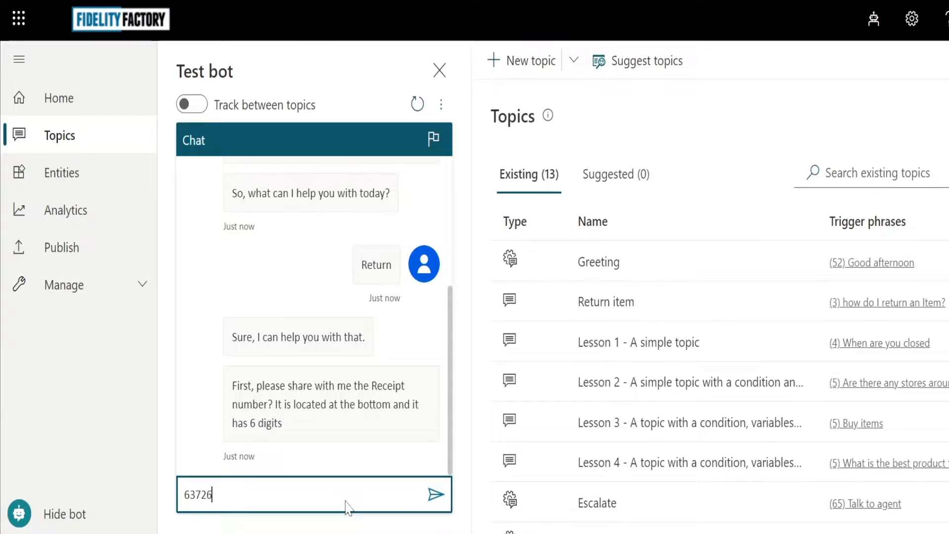
{"action": "key", "text": "Return"}
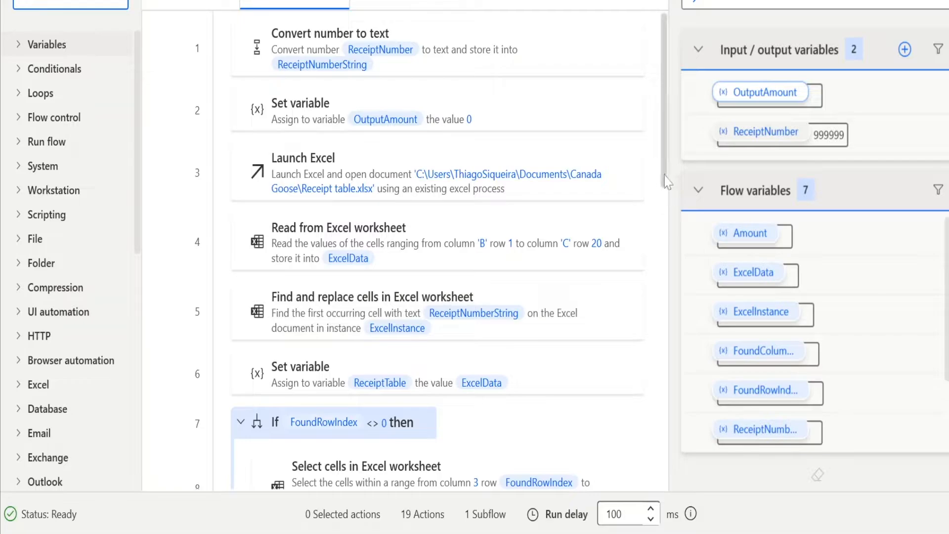
Scroll through the receipt lookup flow's actions down to the If block's end and greyed-out Excel actions.
{"action": "left_click_drag", "start_coordinate": [669, 195], "coordinate": [670, 216]}
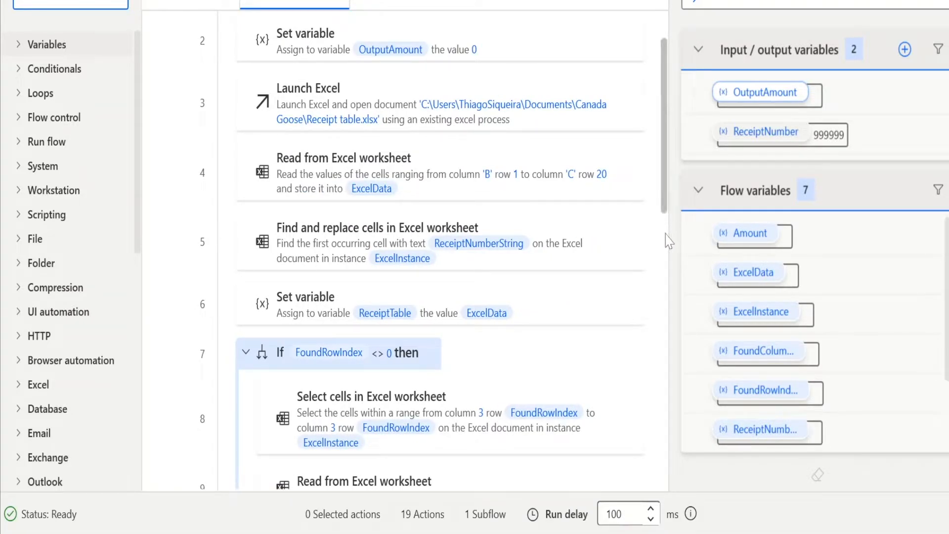
{"action": "scroll", "coordinate": [669, 242], "scroll_direction": "down", "scroll_amount": 1}
{"action": "scroll", "coordinate": [668, 275], "scroll_direction": "down", "scroll_amount": 1}
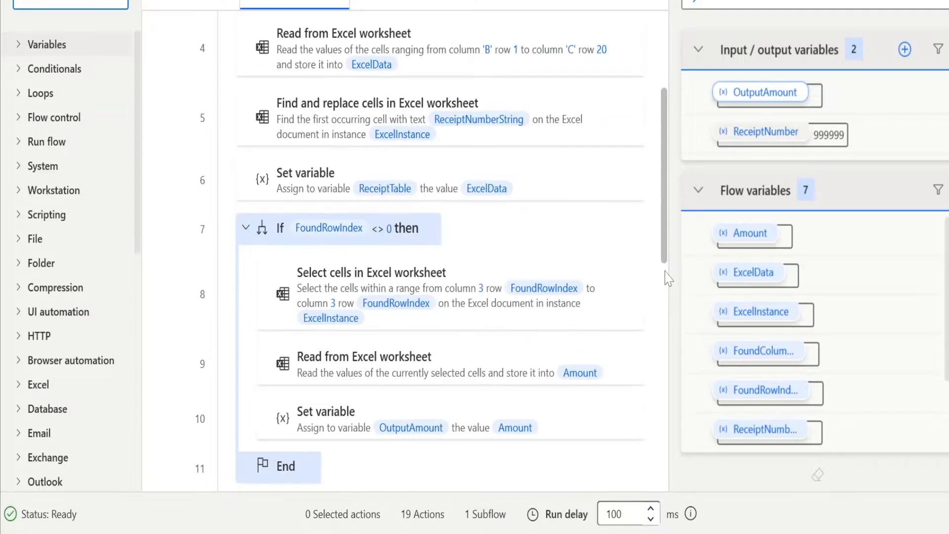
{"action": "scroll", "coordinate": [668, 297], "scroll_direction": "down", "scroll_amount": 4}
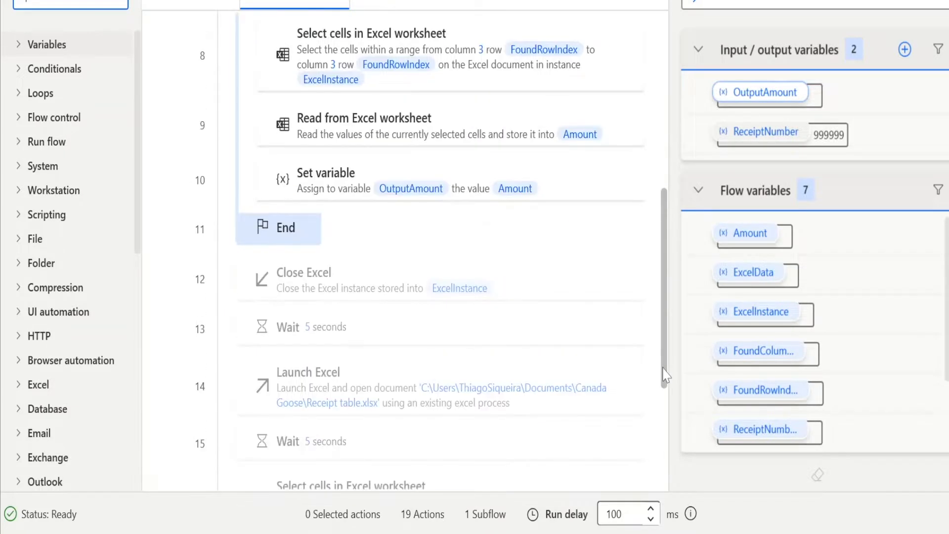
{"action": "left_click_drag", "start_coordinate": [664, 376], "coordinate": [657, 224]}
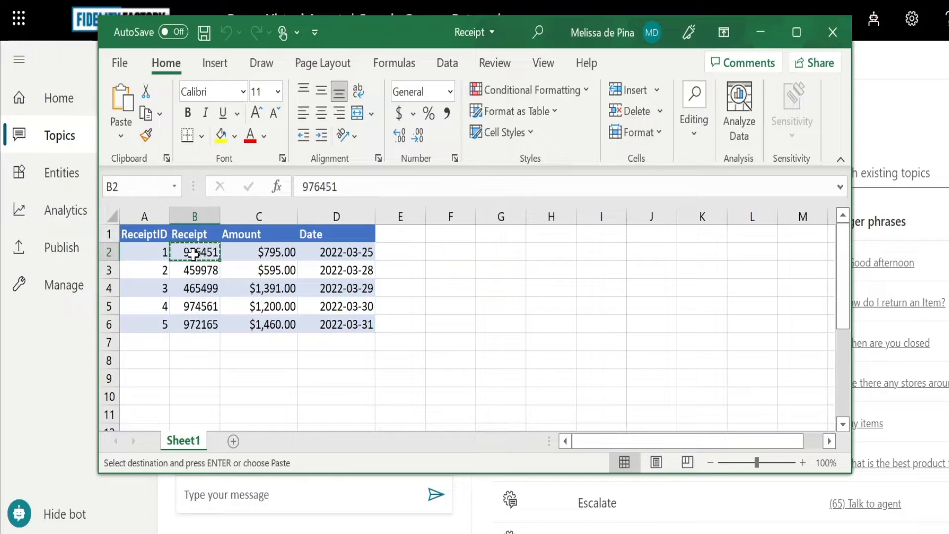
Copy receipt 465499 from Excel cell B4 and answer Yes to retry the lookup.
{"action": "left_click", "coordinate": [198, 269]}
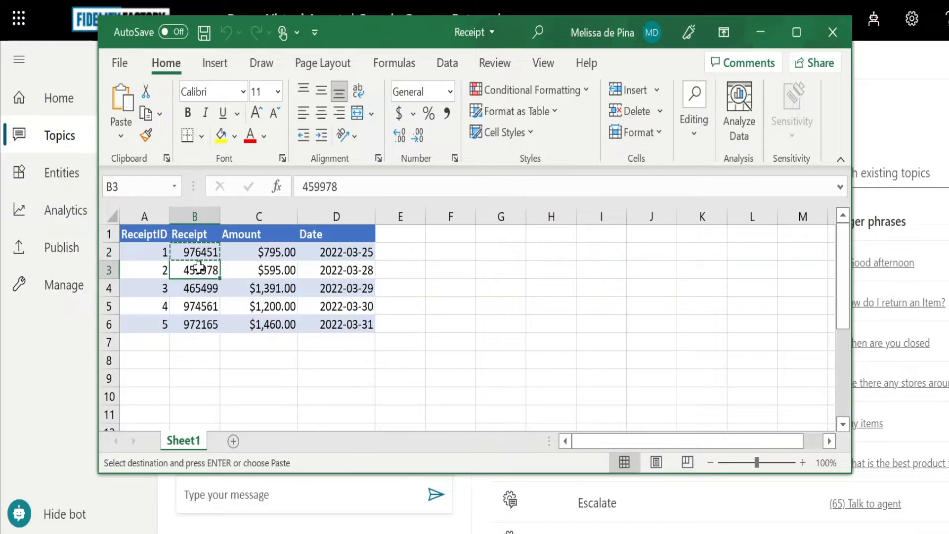
{"action": "left_click", "coordinate": [198, 288]}
{"action": "key", "text": "ctrl+c"}
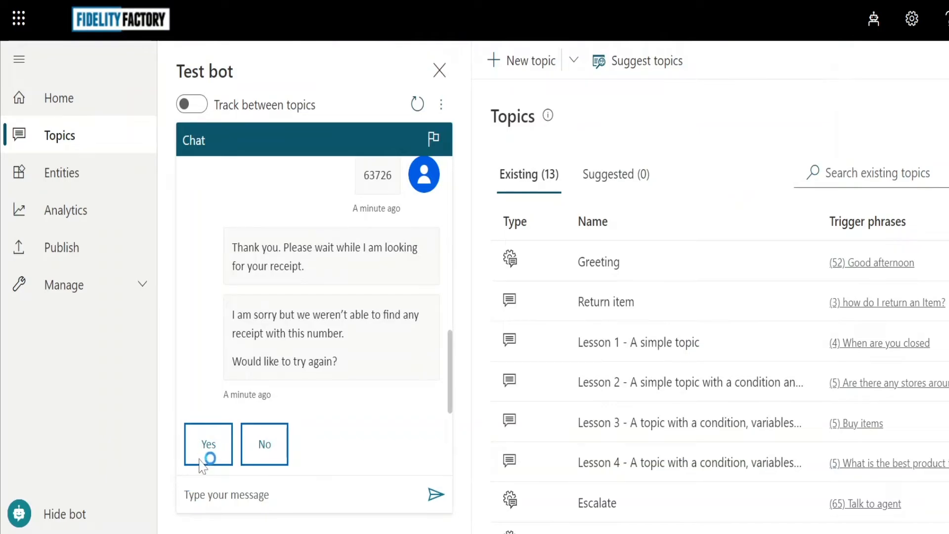
{"action": "left_click", "coordinate": [203, 457]}
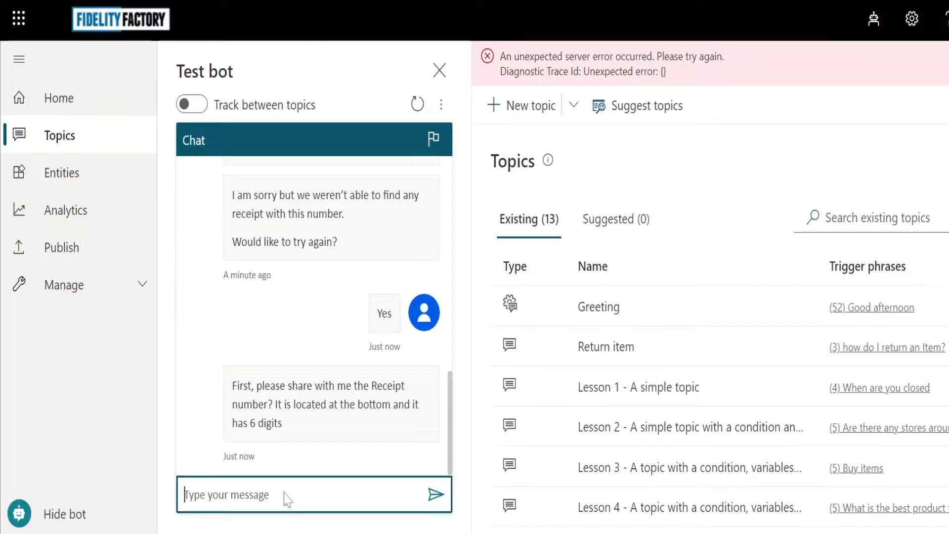
Submit receipt 465499, then pick item 3 from the listed items to return.
{"action": "type", "text": "465499"}
{"action": "key", "text": "Return"}
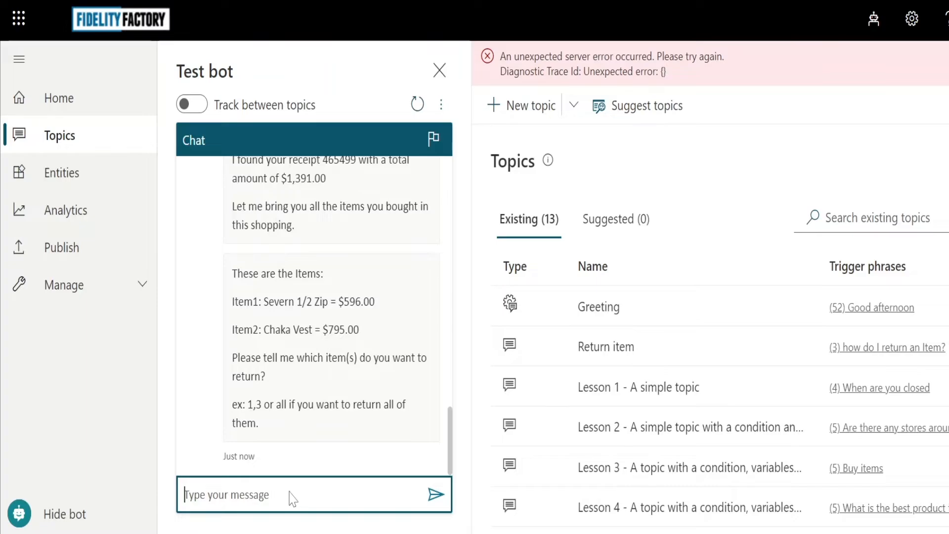
{"action": "type", "text": "3"}
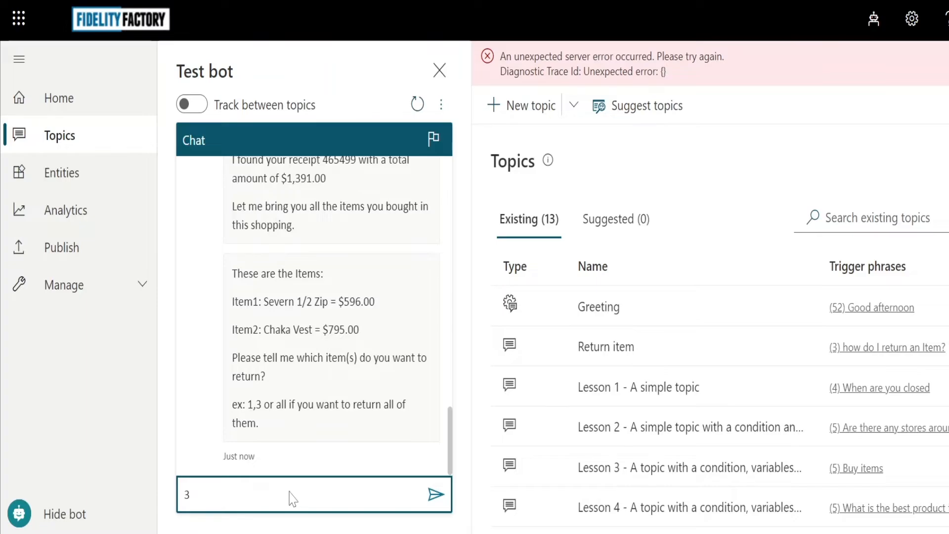
{"action": "key", "text": "Return"}
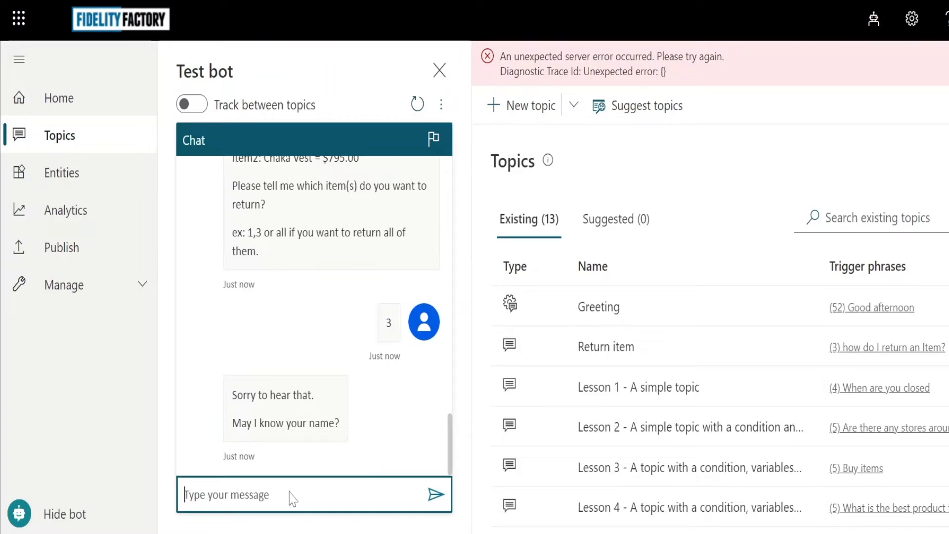
Enter the customer's name and email address in the test chat.
{"action": "type", "text": "Melissa"}
{"action": "key", "text": "Return"}
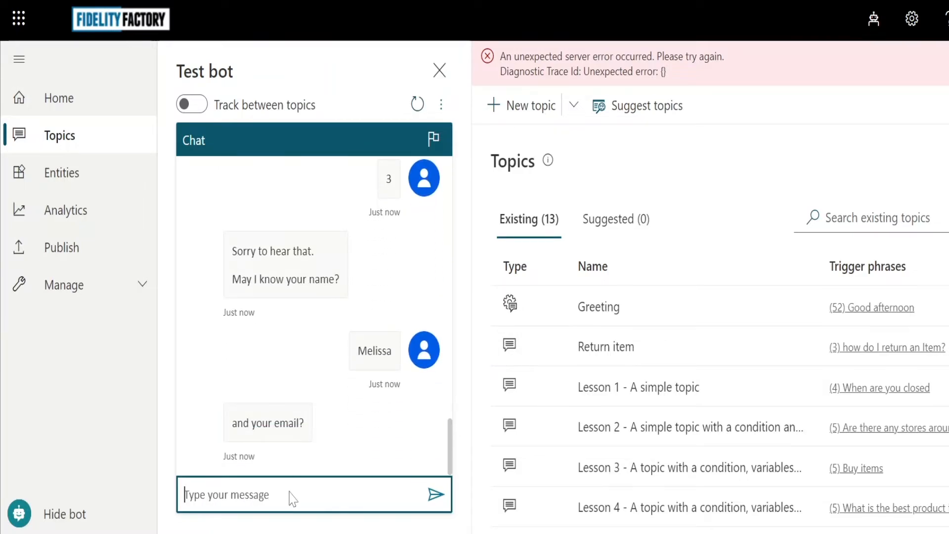
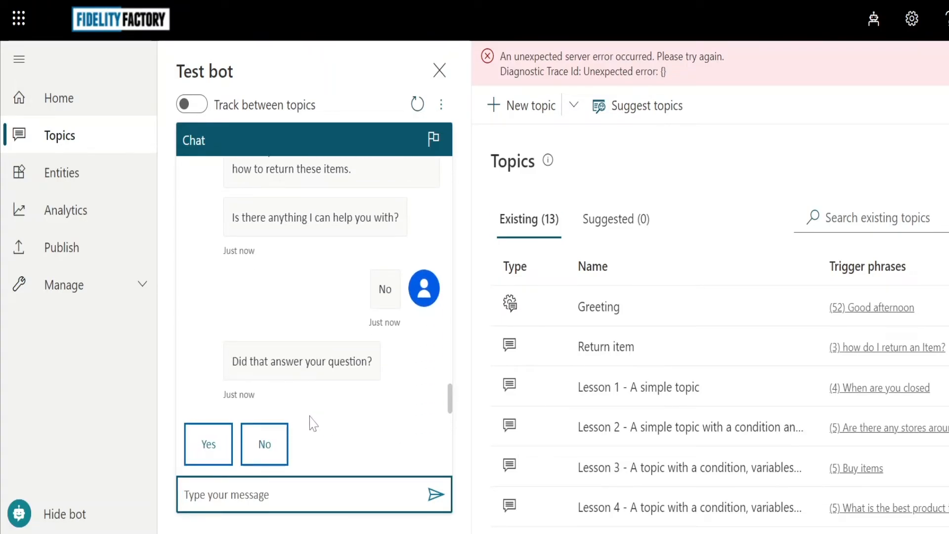
Answer Yes, give a five-star rating, and choose No, thanks to end the chat.
{"action": "left_click", "coordinate": [198, 450]}
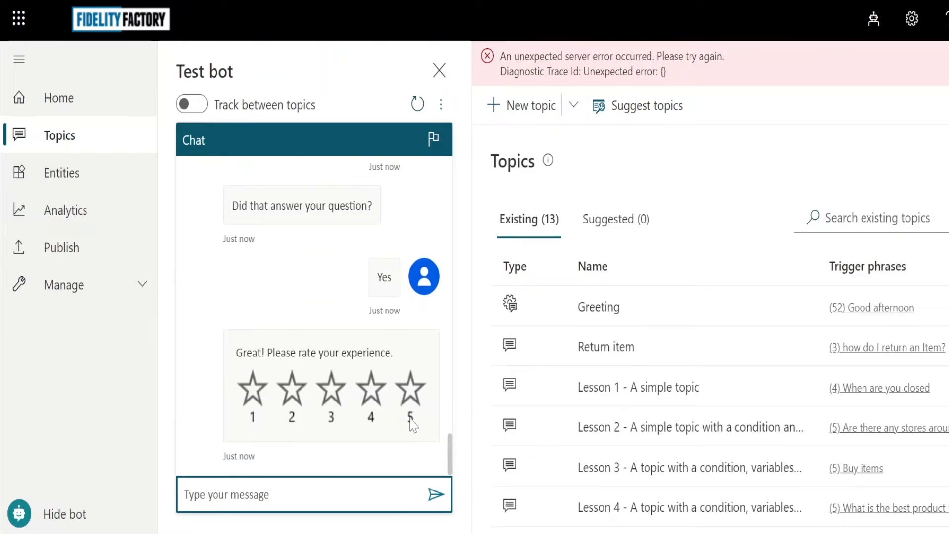
{"action": "left_click", "coordinate": [411, 403]}
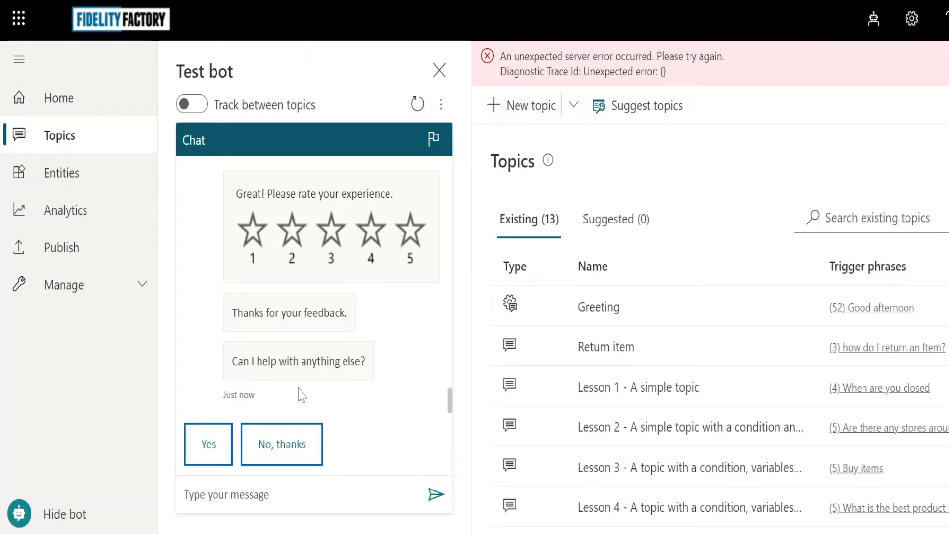
{"action": "left_click", "coordinate": [282, 444]}
{"action": "scroll", "coordinate": [572, 348], "scroll_direction": "down", "scroll_amount": 2}
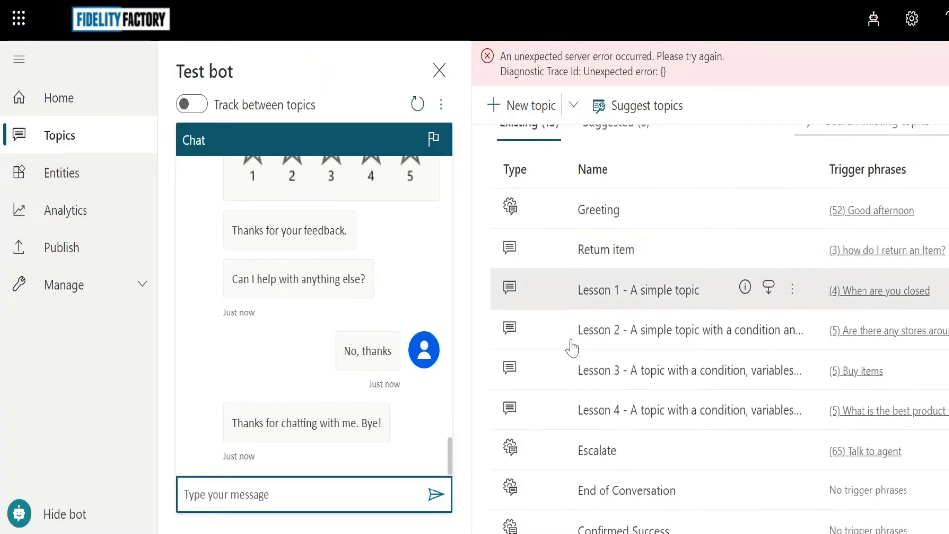
{"action": "scroll", "coordinate": [572, 348], "scroll_direction": "down", "scroll_amount": 4}
{"action": "scroll", "coordinate": [577, 345], "scroll_direction": "up", "scroll_amount": 2}
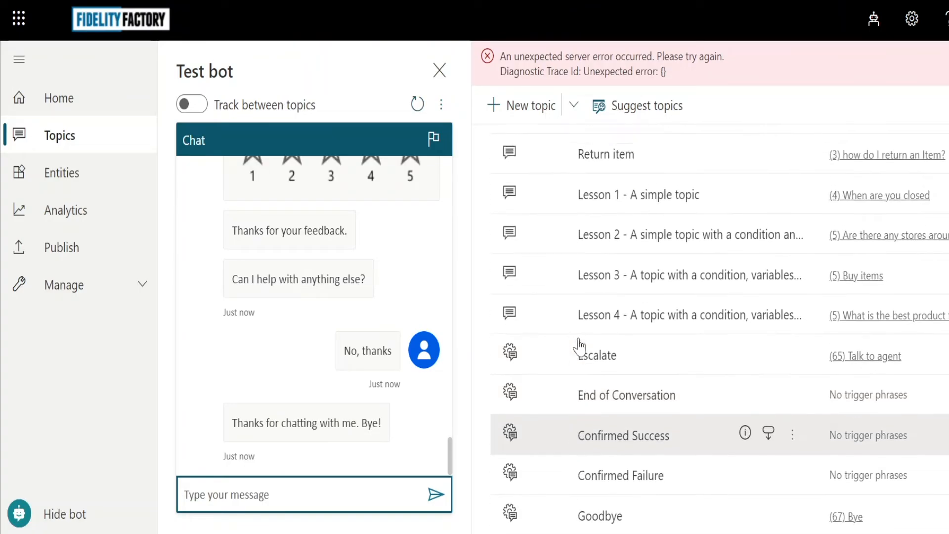
{"action": "scroll", "coordinate": [580, 346], "scroll_direction": "up", "scroll_amount": 4}
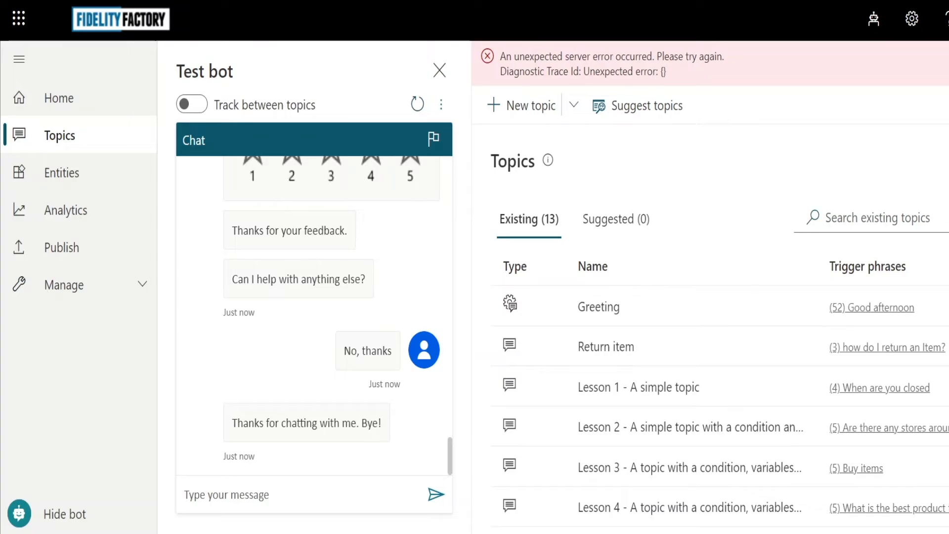
Show taskbar previews of the Save return and Check Item flow windows.
{"action": "mouse_move", "coordinate": [444, 533]}
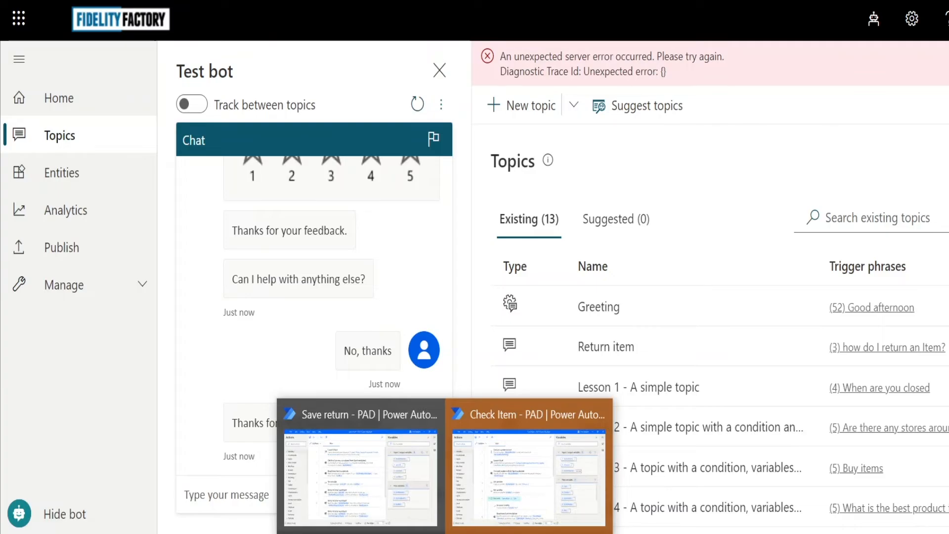
{"action": "mouse_move", "coordinate": [526, 445]}
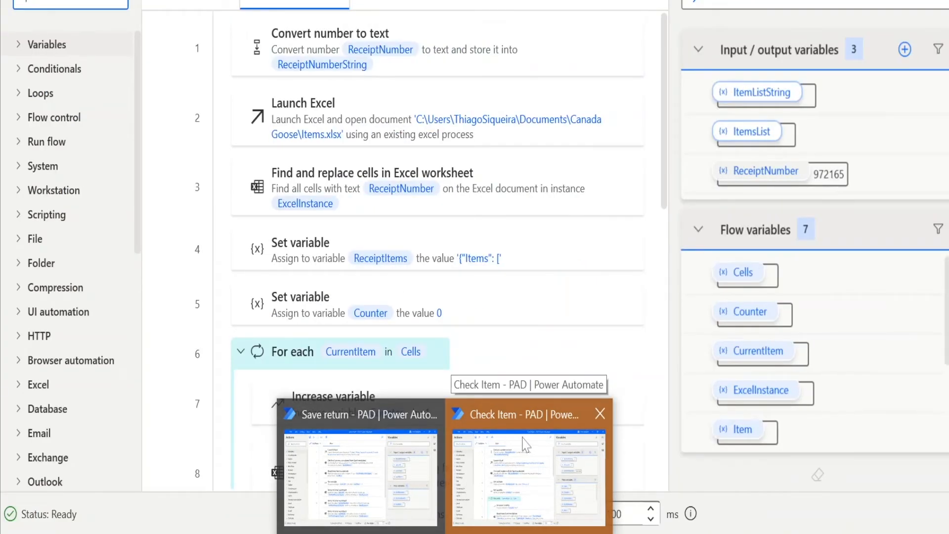
Bring up the Check Item flow and review its actions through the For each loop.
{"action": "left_click", "coordinate": [526, 445]}
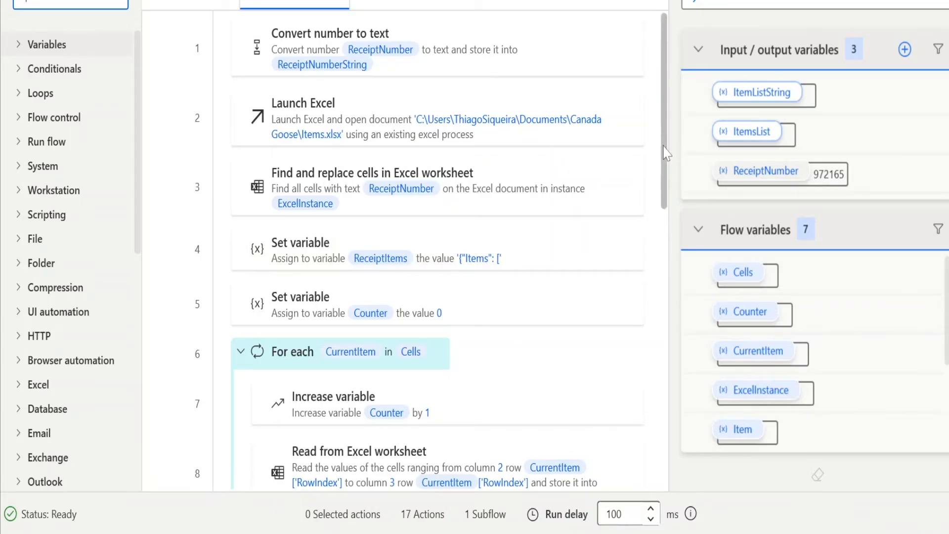
{"action": "scroll", "coordinate": [665, 186], "scroll_direction": "down", "scroll_amount": 1}
{"action": "scroll", "coordinate": [668, 186], "scroll_direction": "up", "scroll_amount": 1}
{"action": "scroll", "coordinate": [670, 232], "scroll_direction": "down", "scroll_amount": 1}
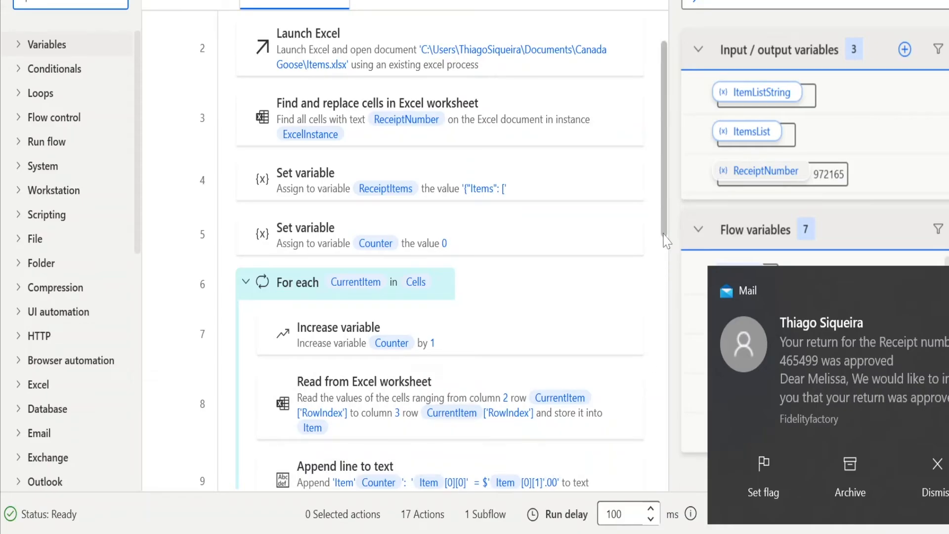
{"action": "left_click_drag", "start_coordinate": [666, 240], "coordinate": [666, 296]}
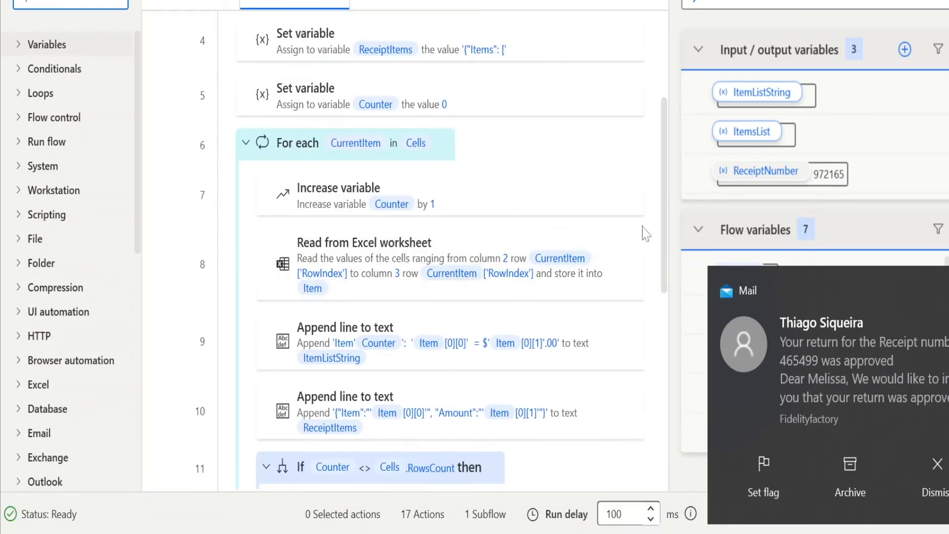
{"action": "left_click_drag", "start_coordinate": [667, 274], "coordinate": [668, 299]}
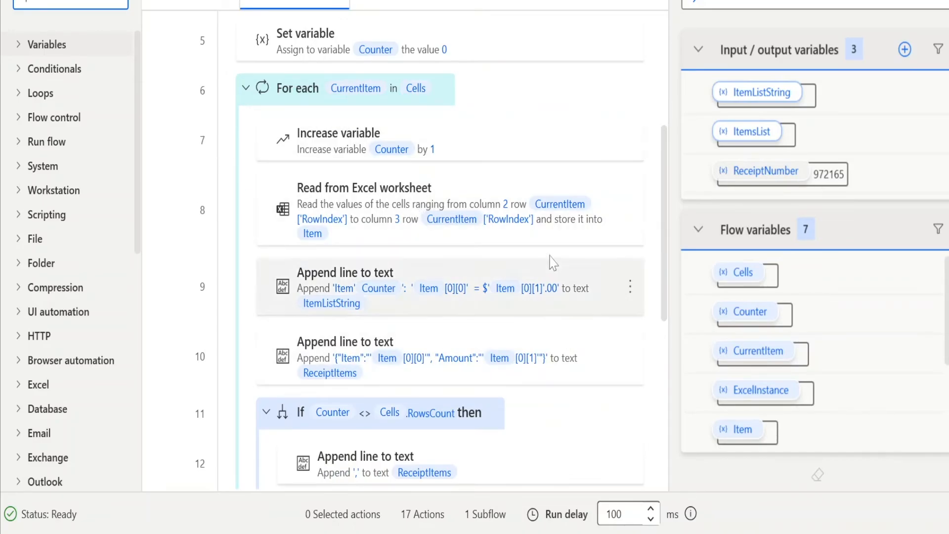
{"action": "left_click_drag", "start_coordinate": [667, 307], "coordinate": [670, 333]}
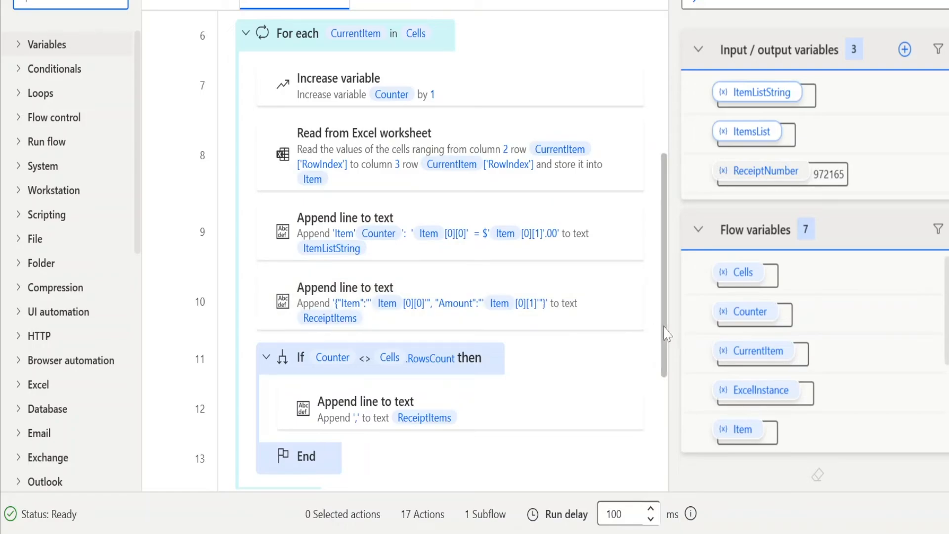
{"action": "scroll", "coordinate": [667, 333], "scroll_direction": "down", "scroll_amount": 2}
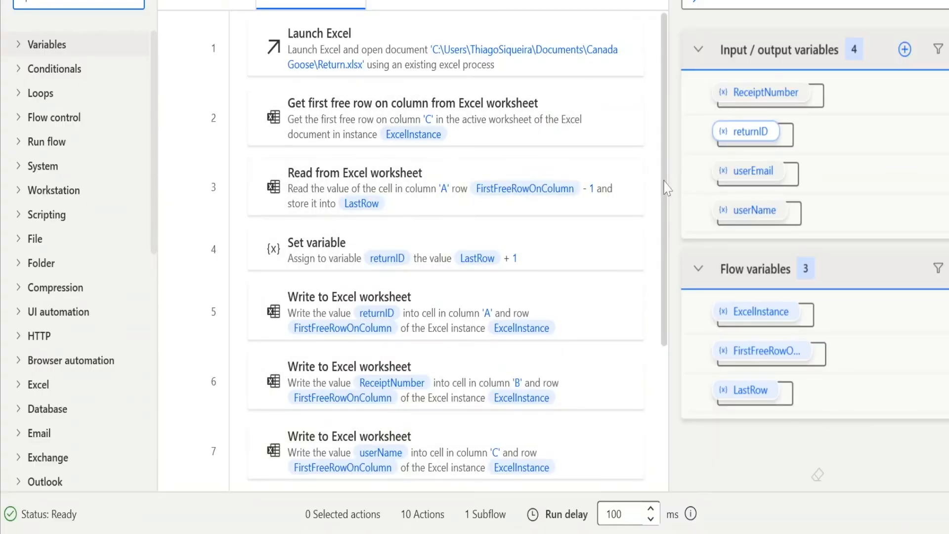
Review the 10-action Save return flow writing to Return.xlsx, then scroll up the test chat.
{"action": "scroll", "coordinate": [665, 238], "scroll_direction": "down", "scroll_amount": 1}
{"action": "scroll", "coordinate": [667, 252], "scroll_direction": "up", "scroll_amount": 1}
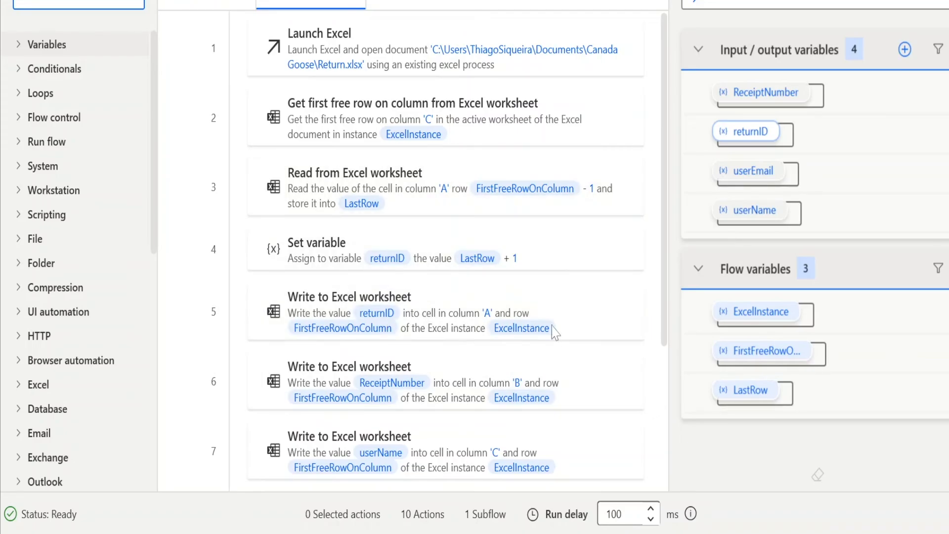
{"action": "scroll", "coordinate": [668, 406], "scroll_direction": "down", "scroll_amount": 3}
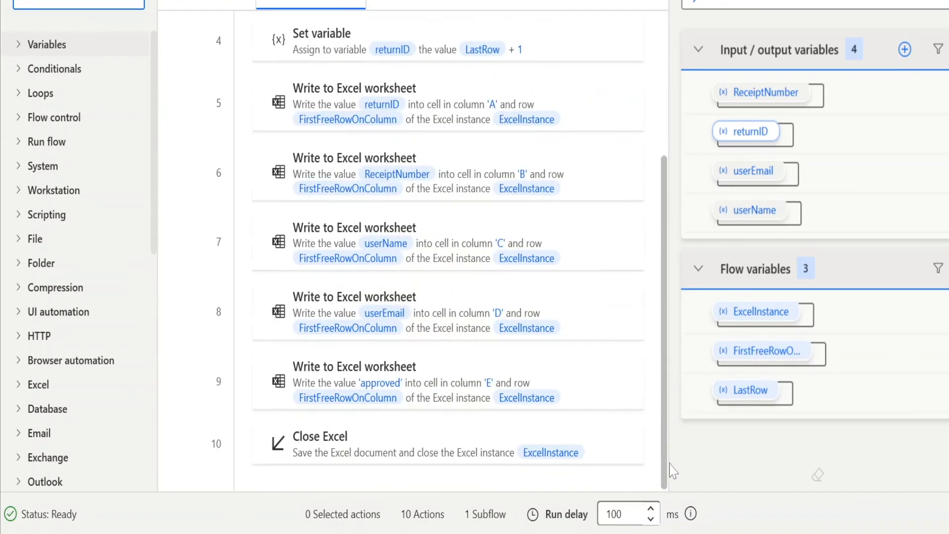
{"action": "scroll", "coordinate": [668, 460], "scroll_direction": "up", "scroll_amount": 3}
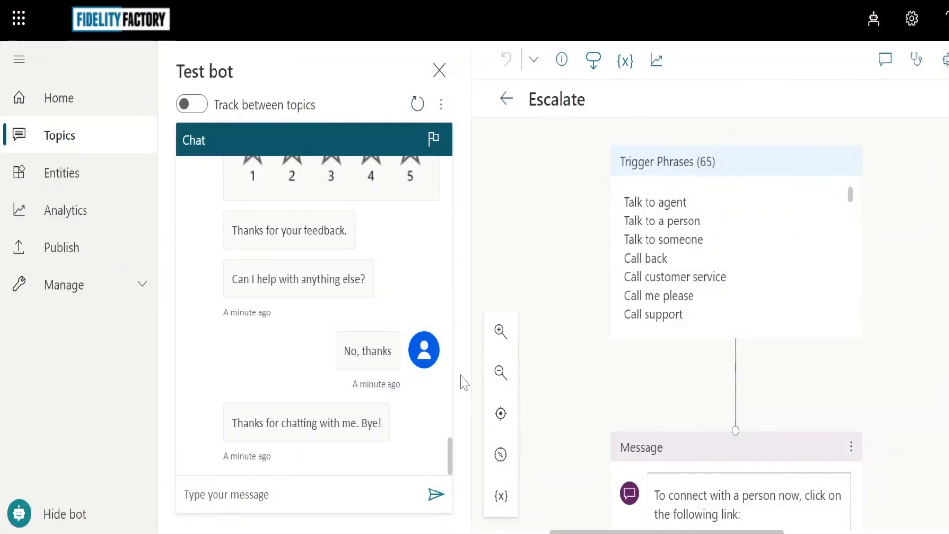
{"action": "left_click_drag", "start_coordinate": [451, 456], "coordinate": [439, 346]}
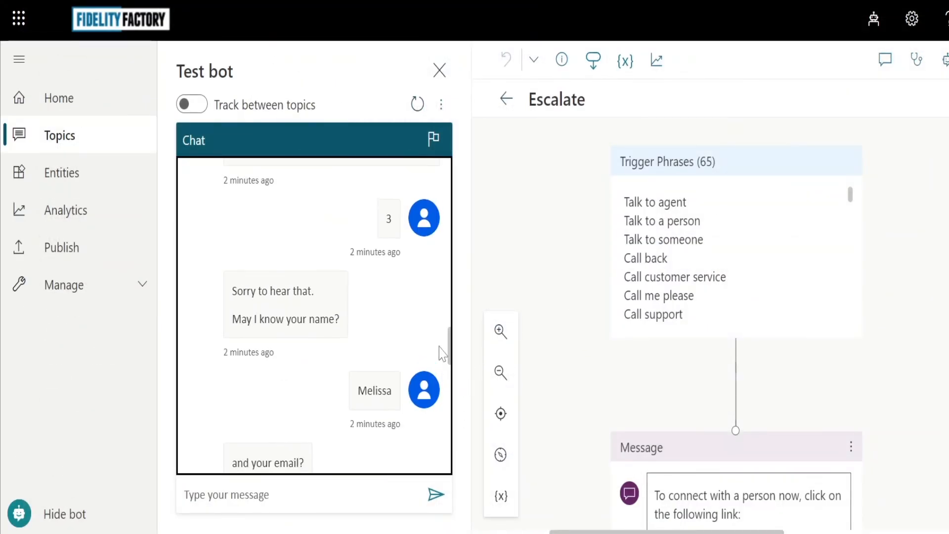